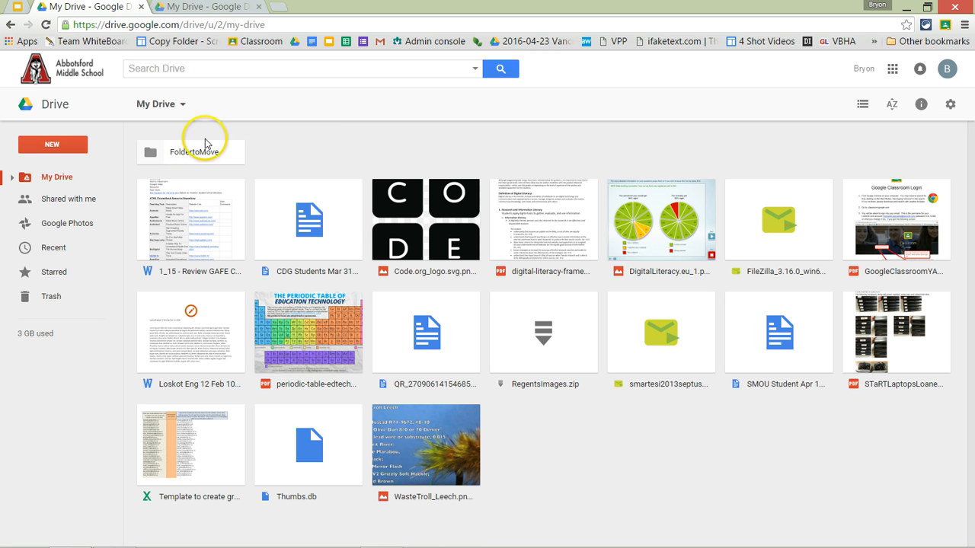
- Box-select all 17 loose files in My Drive to move them into FoldertoMove
left_click(195, 152)
left_click(302, 161)
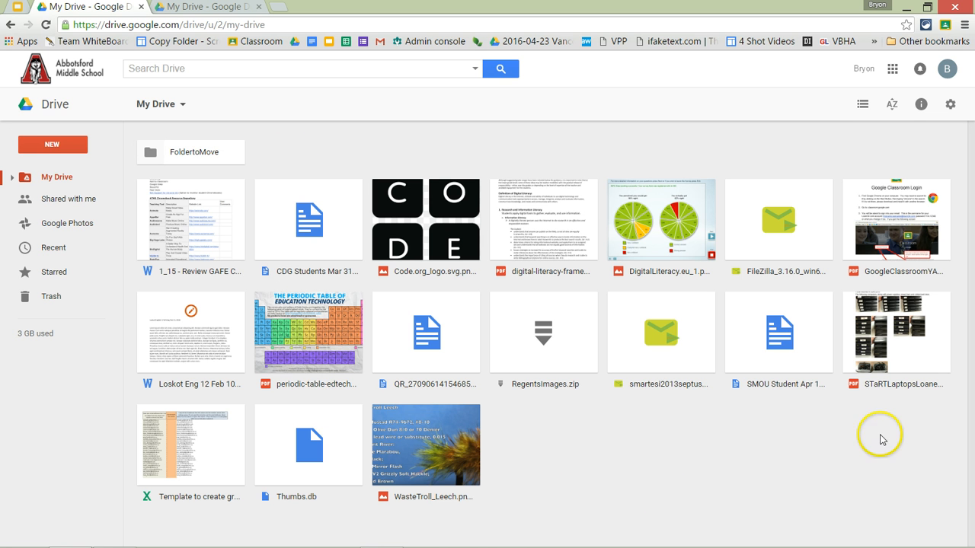
left_click_drag(942, 505, 203, 153)
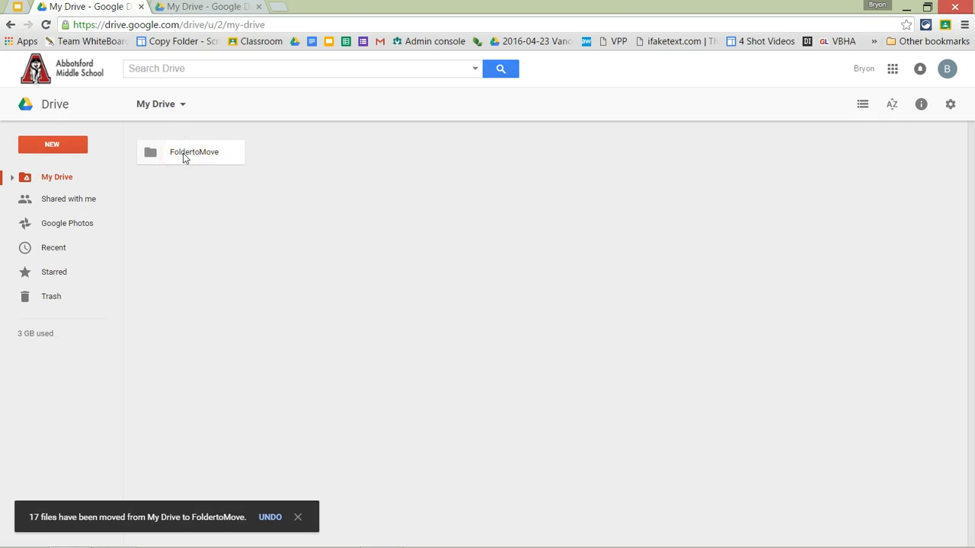
- Open FoldertoMove's sharing settings and enter the Learn34 account's address with Can edit access
right_click(196, 154)
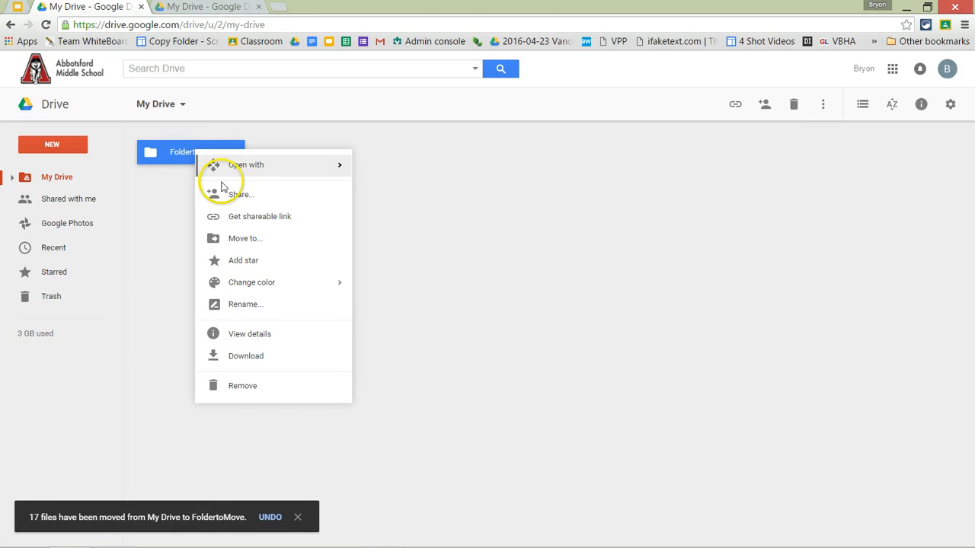
left_click(257, 199)
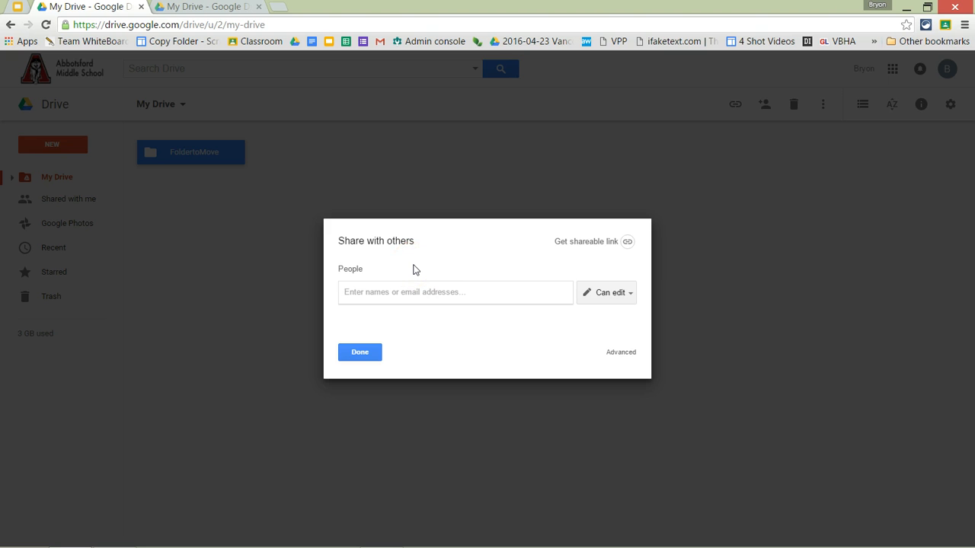
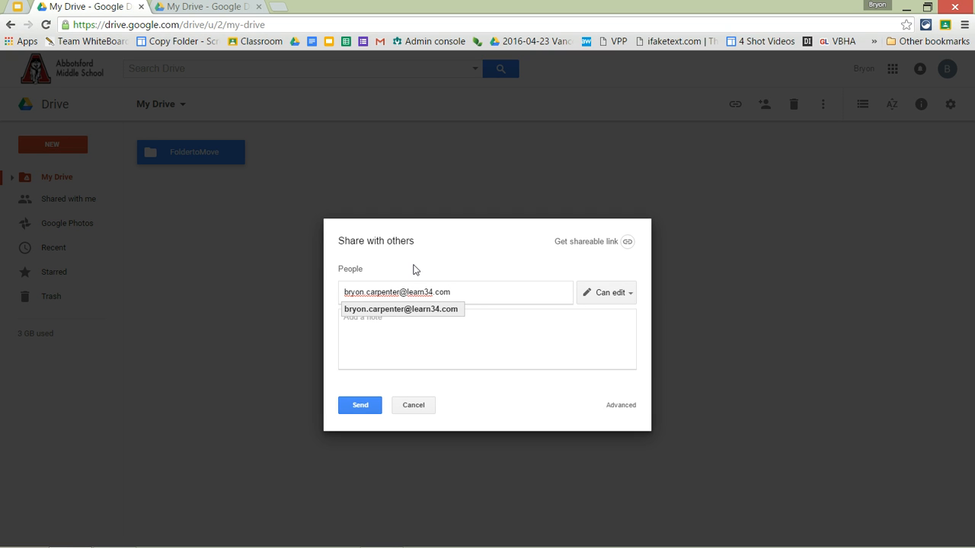
left_click(607, 294)
- Send the share, confirm sharing outside the school organisation, and switch to the Learn34 Drive
left_click(360, 405)
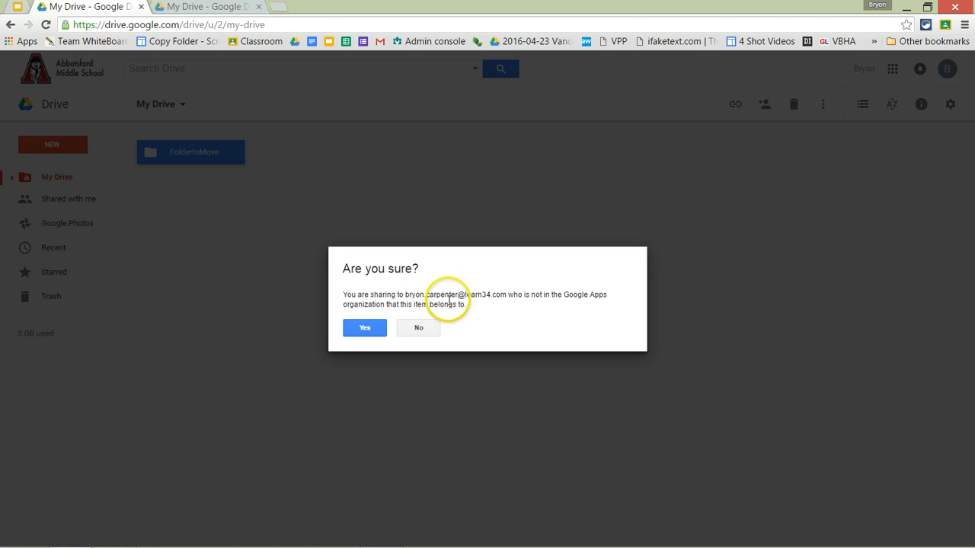
left_click(365, 327)
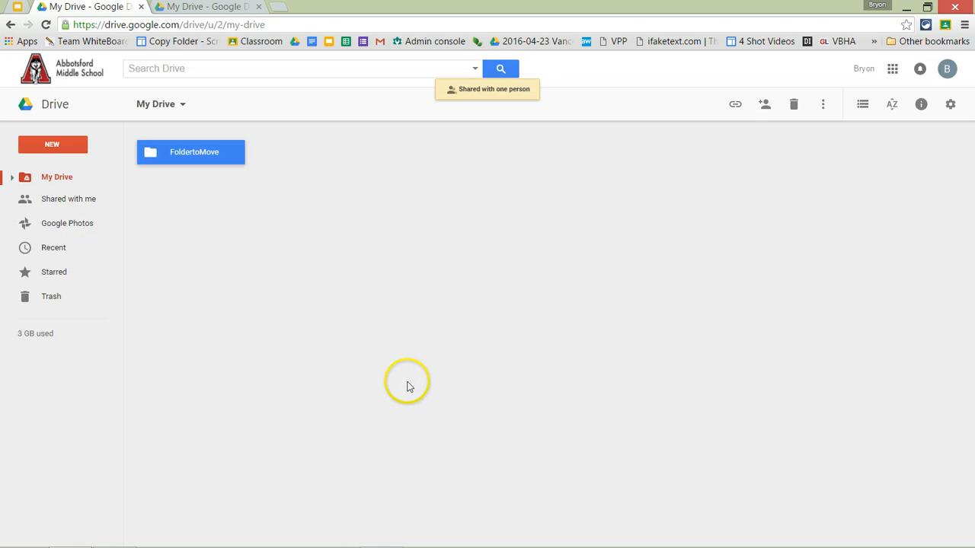
left_click(206, 8)
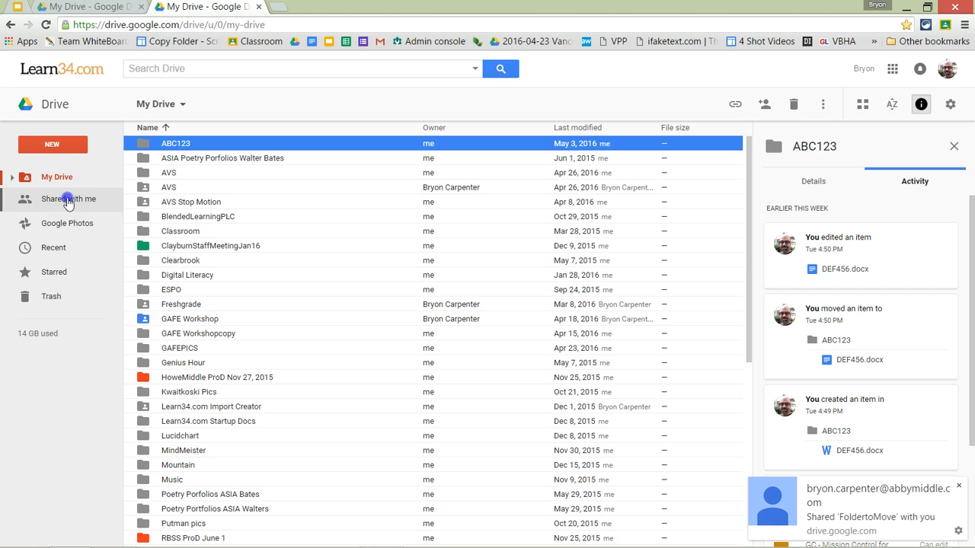
- From Shared with me, add FoldertoMove to the Learn34 My Drive and return to My Drive
left_click(67, 200)
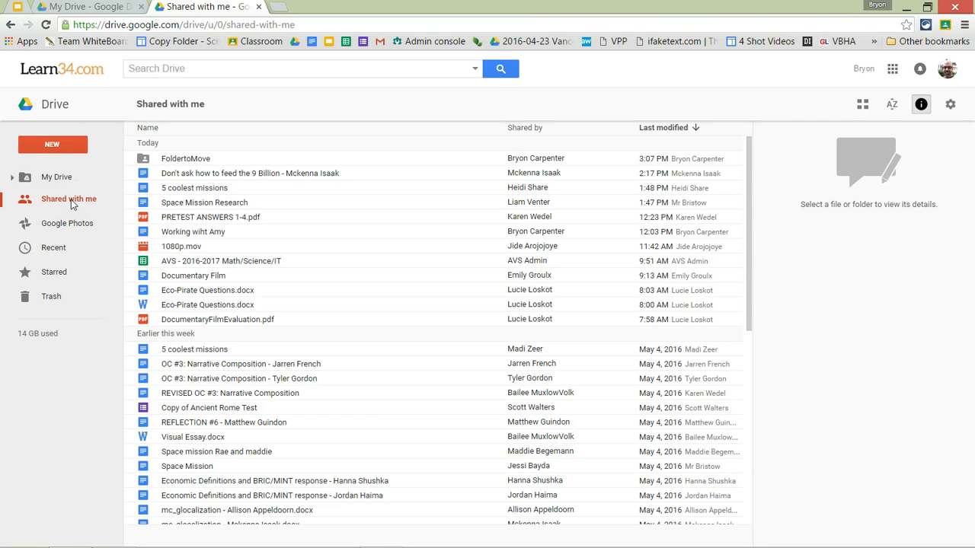
right_click(191, 160)
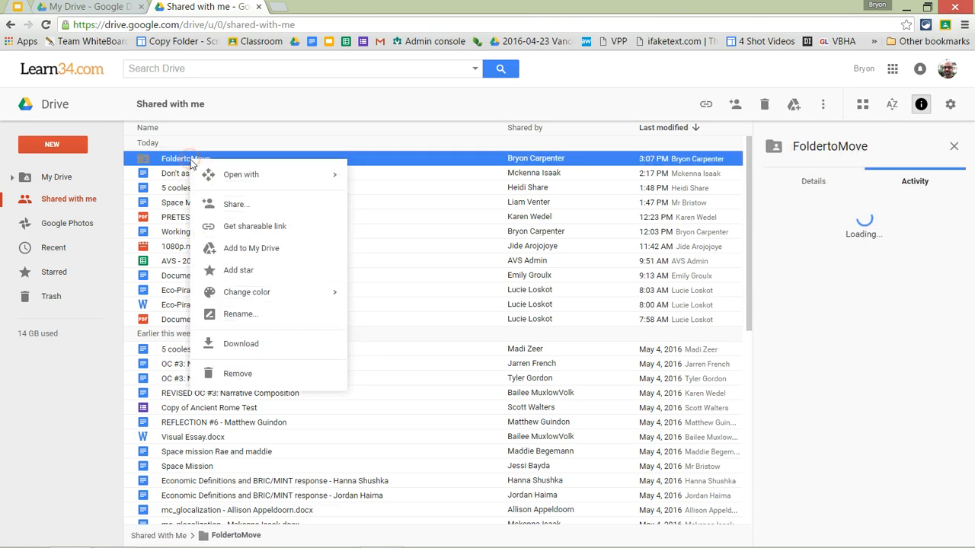
left_click(276, 256)
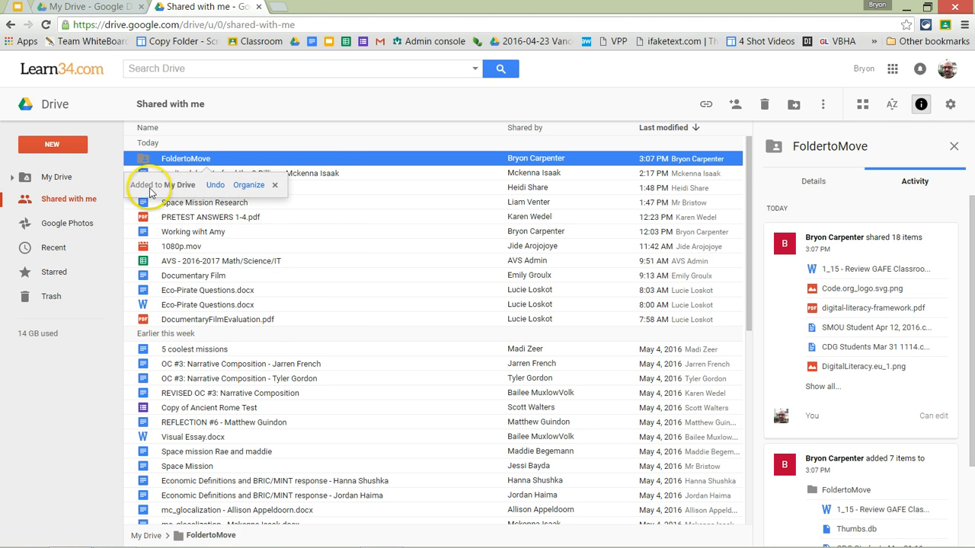
left_click(48, 176)
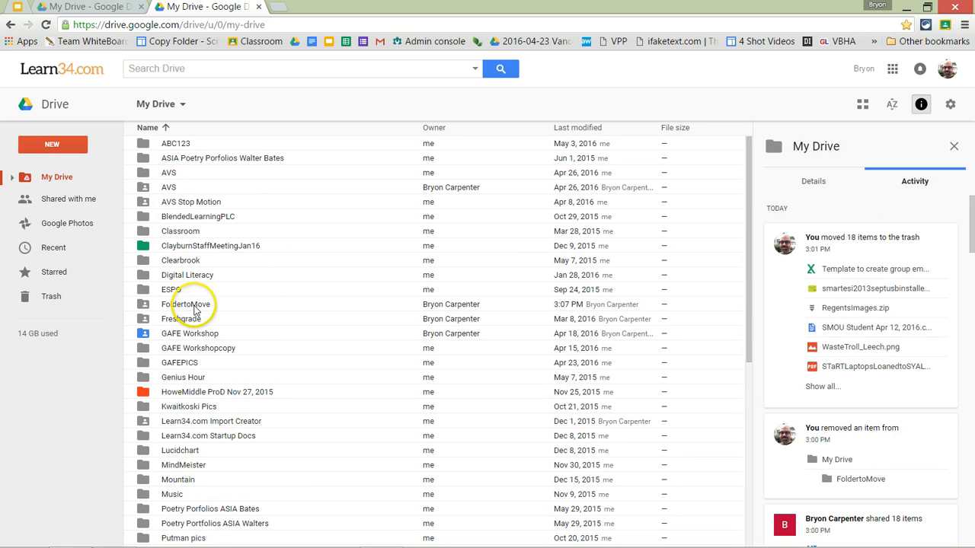
- Check the FoldertoMove and Freshgrade folder details, then create a new Google Sheets spreadsheet
left_click(175, 306)
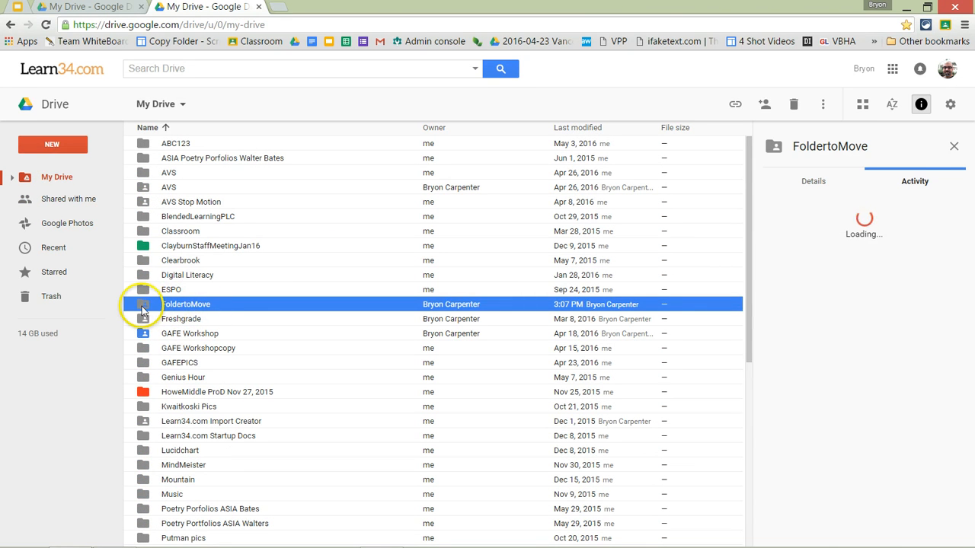
left_click(143, 319)
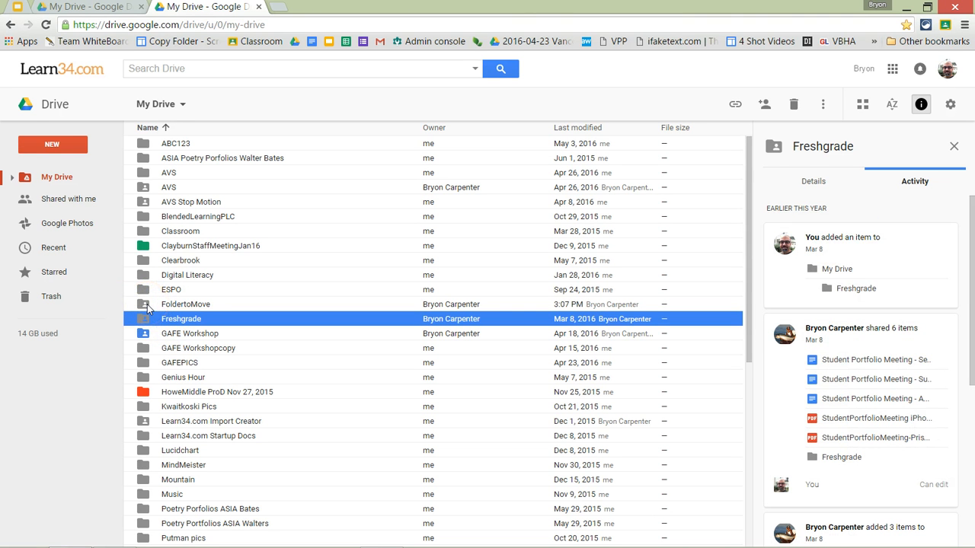
left_click(204, 305)
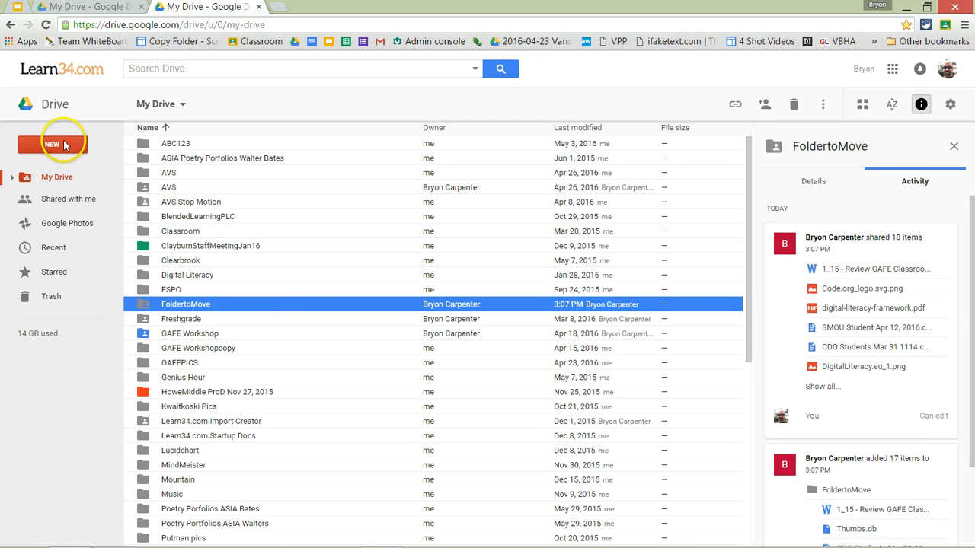
left_click(63, 144)
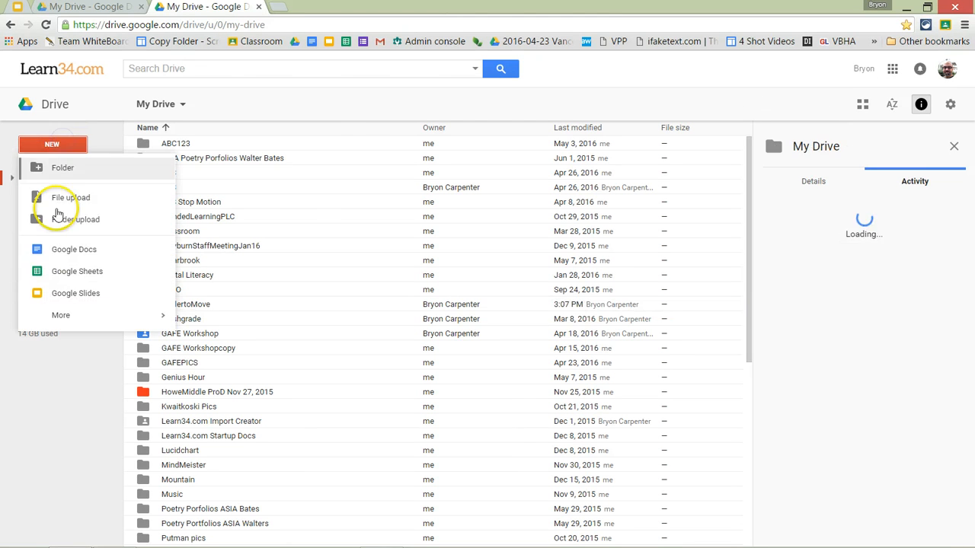
left_click(86, 273)
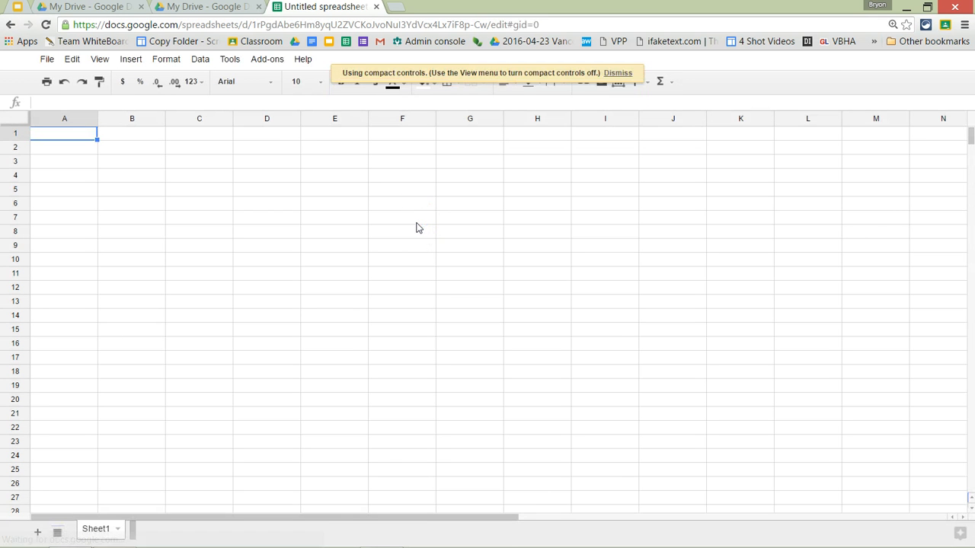
- Search the add-on store for 'copy folder', install Copy Folder, and close the store
left_click(271, 59)
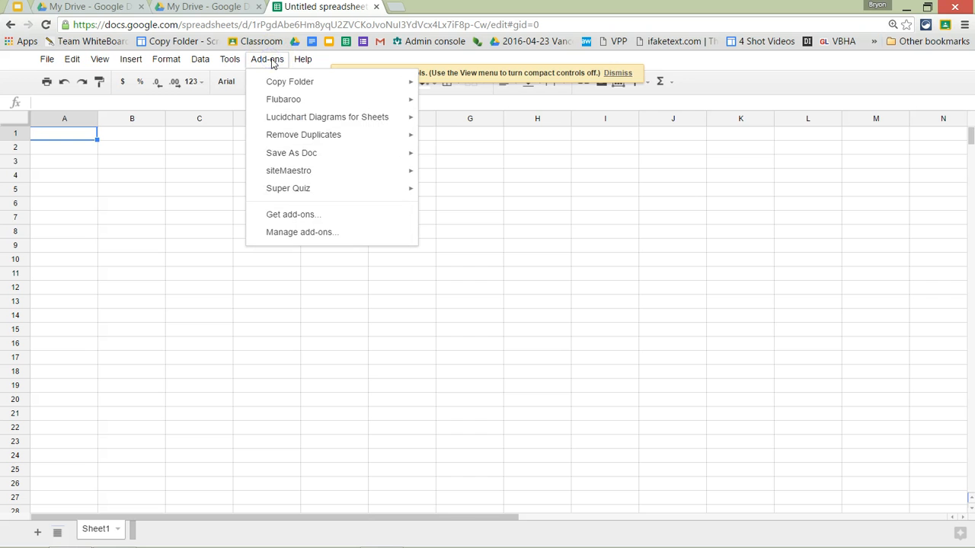
mouse_move(286, 90)
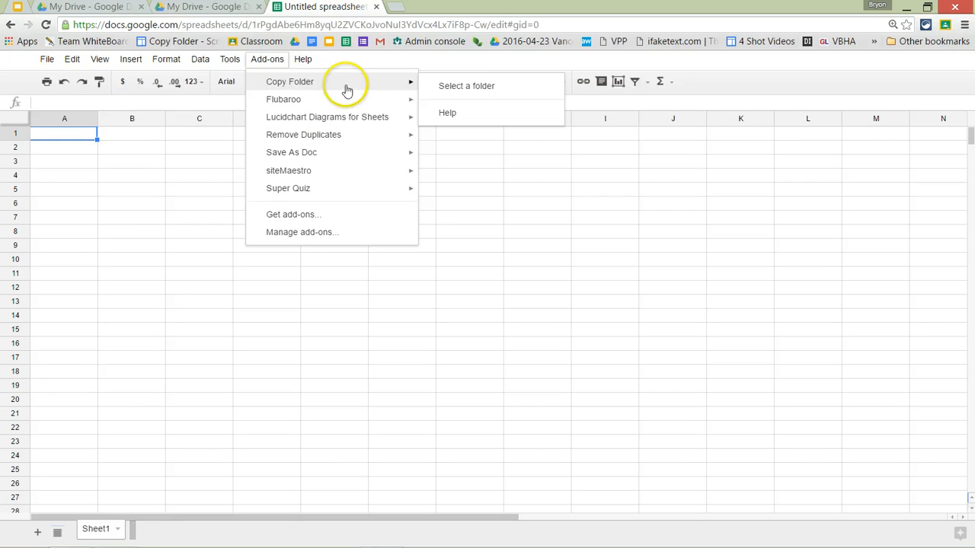
left_click(302, 216)
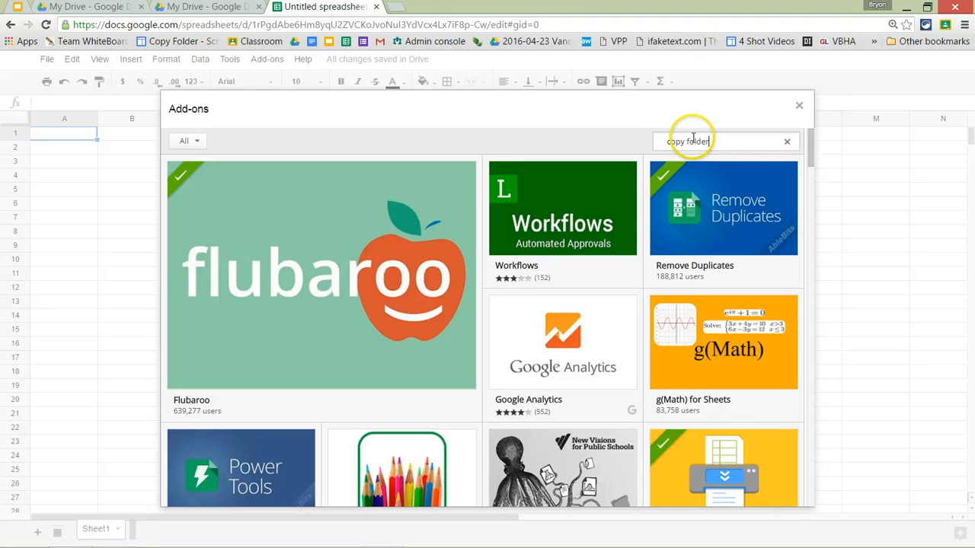
key("Return")
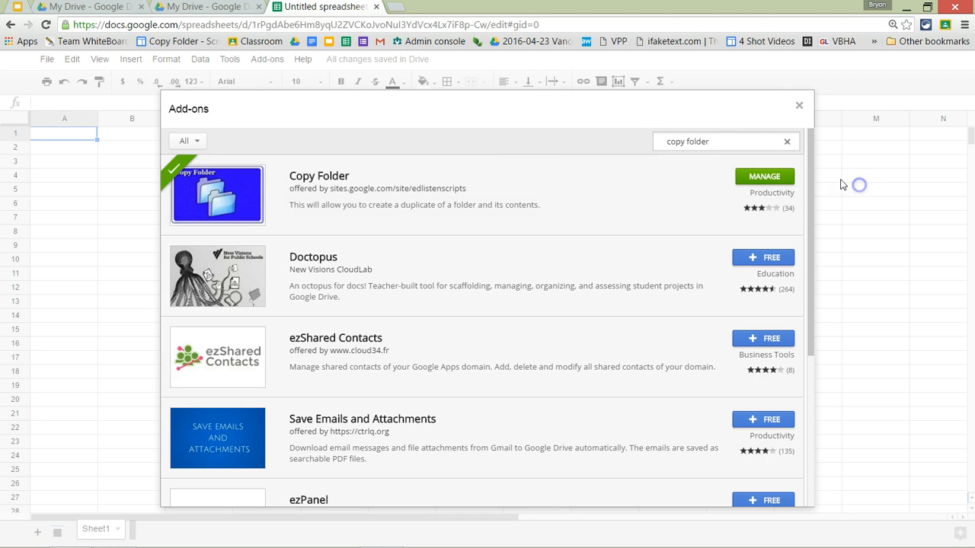
left_click(798, 106)
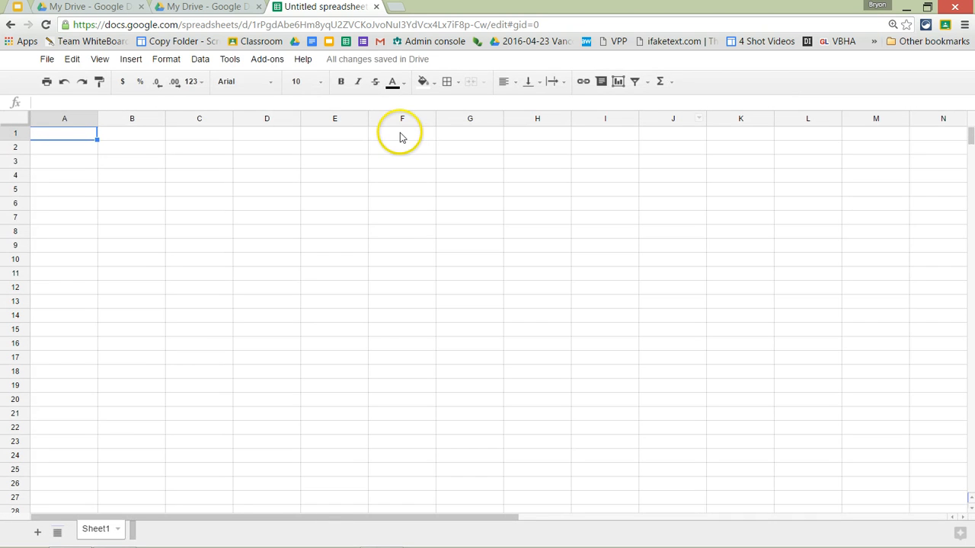
- Select FoldertoMove through Add-ons > Copy Folder > Select a folder, then run Copy
left_click(266, 61)
left_click(315, 82)
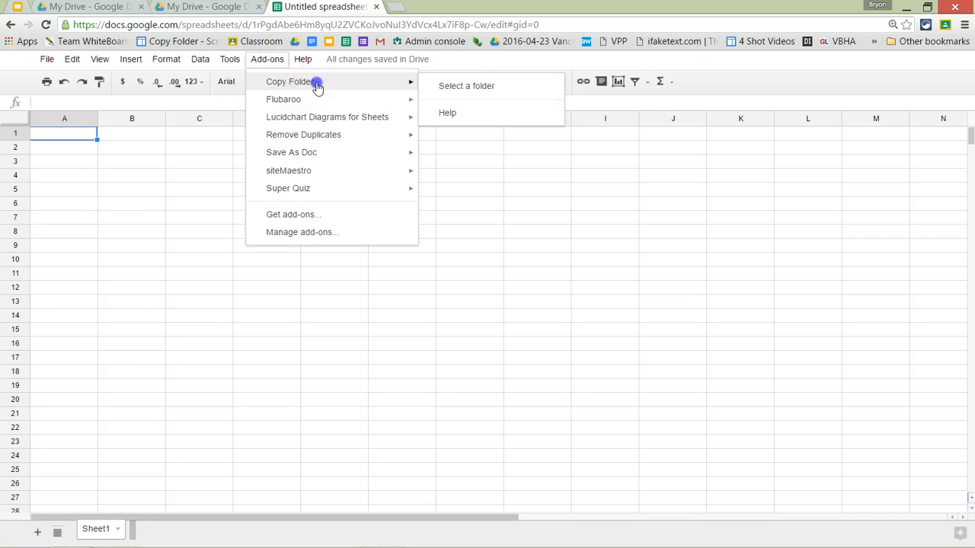
left_click(488, 88)
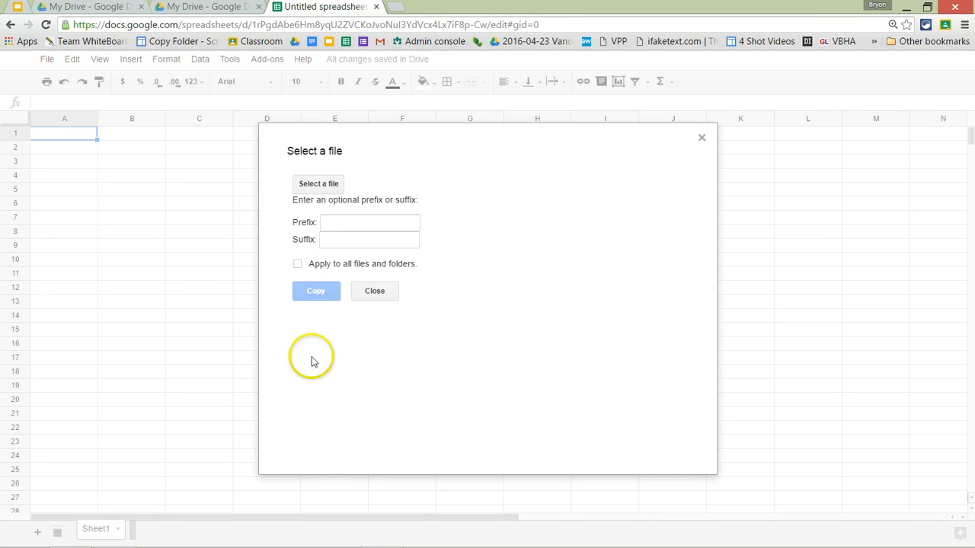
left_click(322, 189)
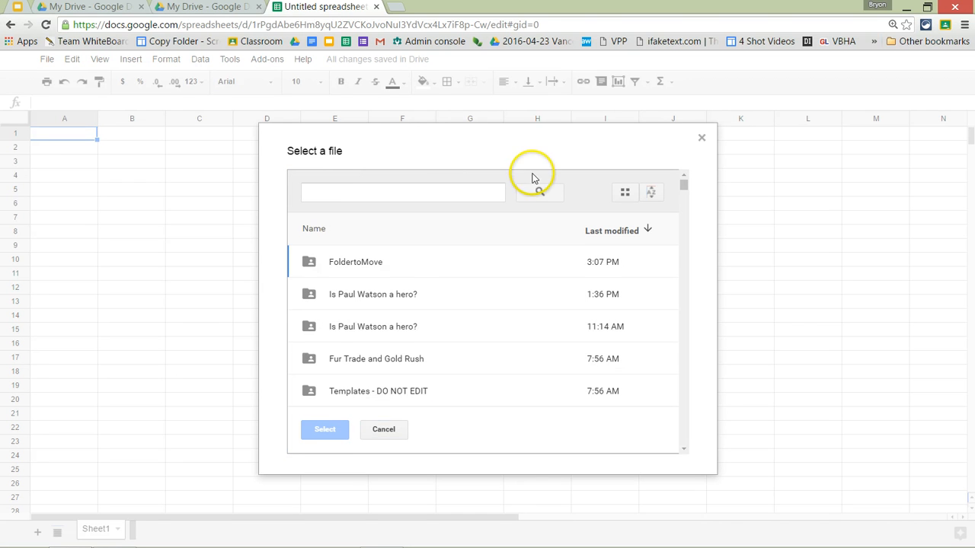
left_click(362, 265)
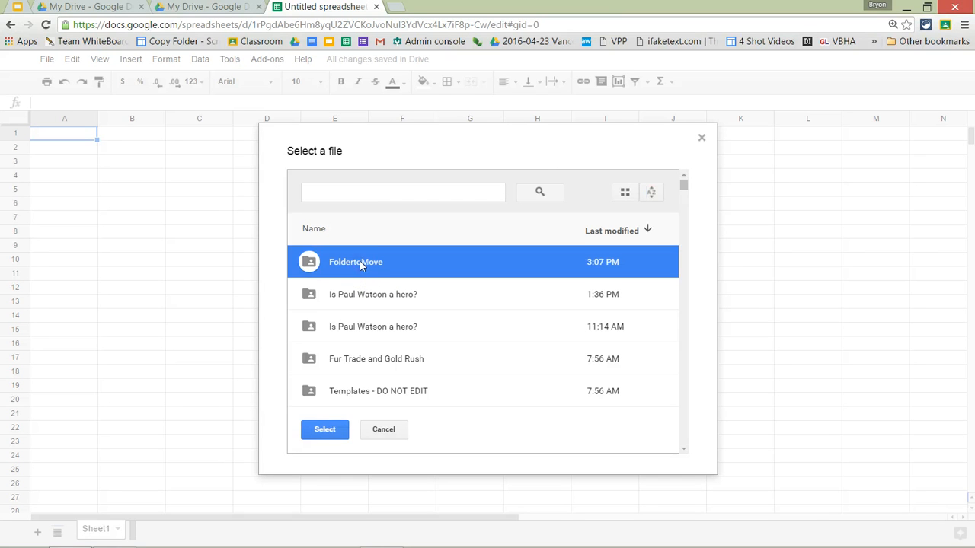
left_click(335, 429)
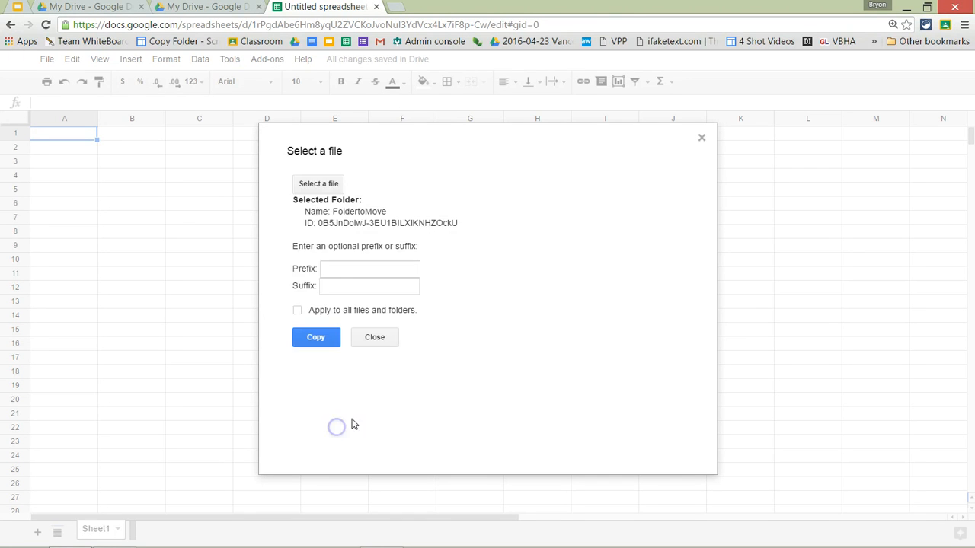
left_click(319, 339)
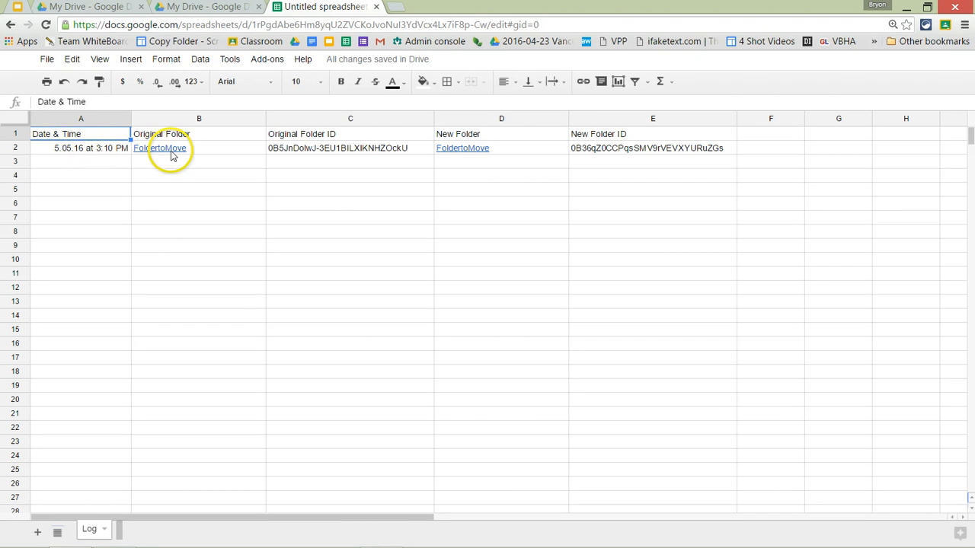
- Check the new FoldertoMove copy's details in the Learn34 Drive, then return to the school Drive
mouse_move(172, 156)
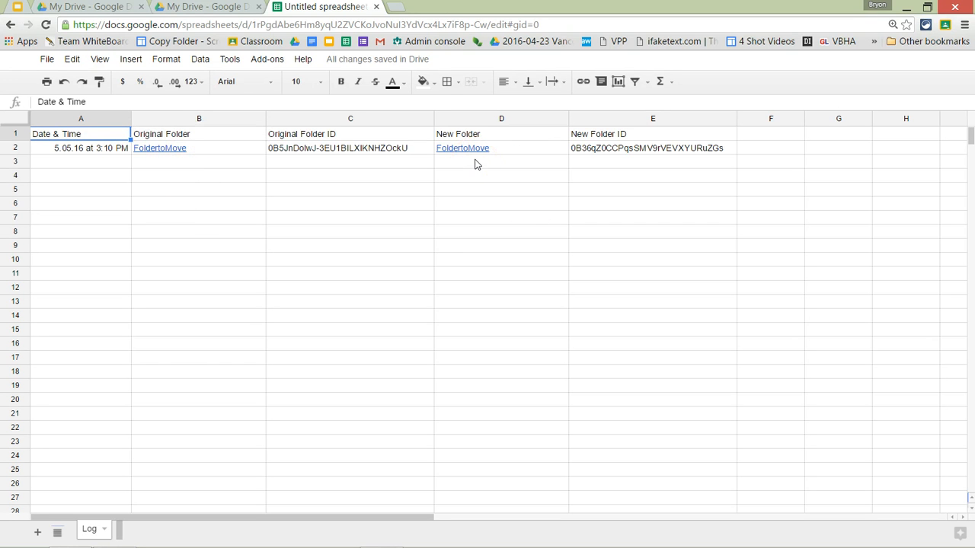
left_click(195, 7)
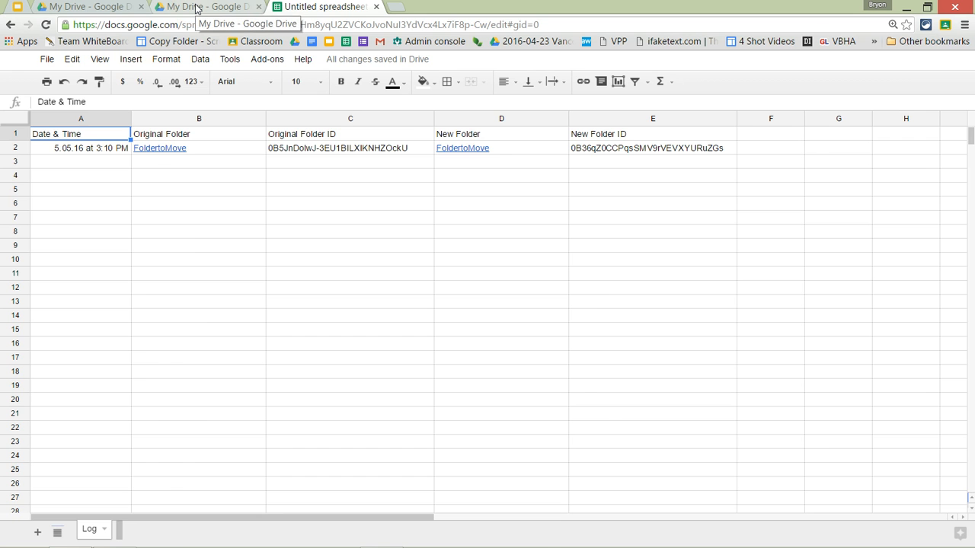
left_click(196, 8)
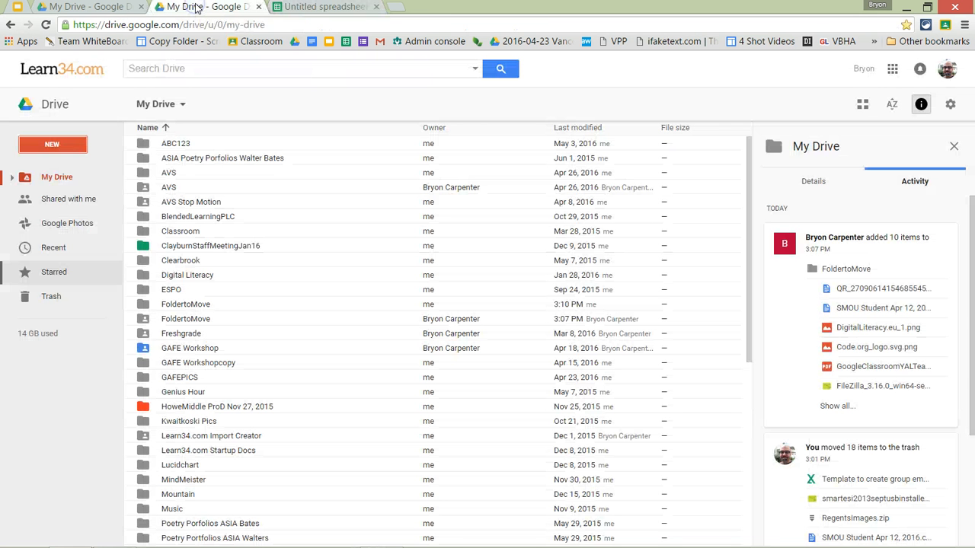
left_click(207, 308)
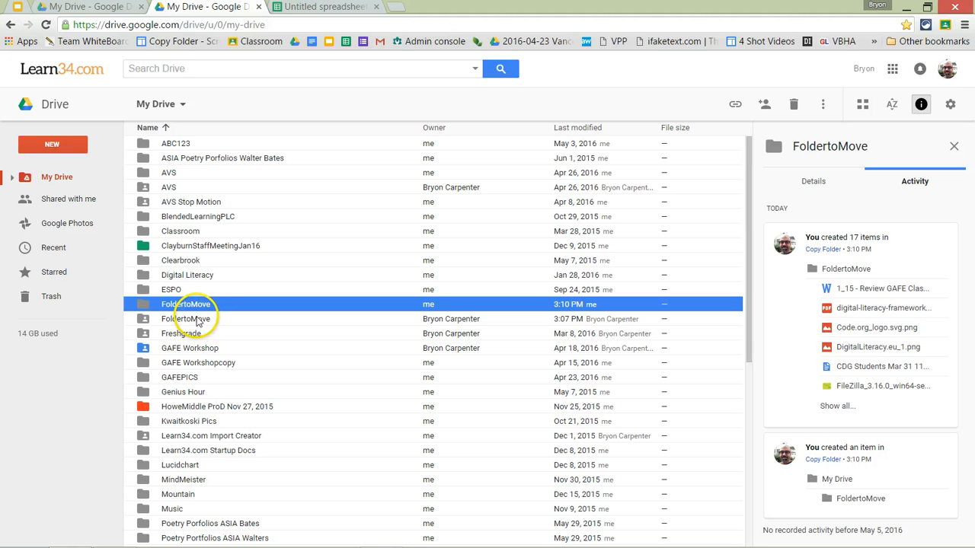
left_click(88, 7)
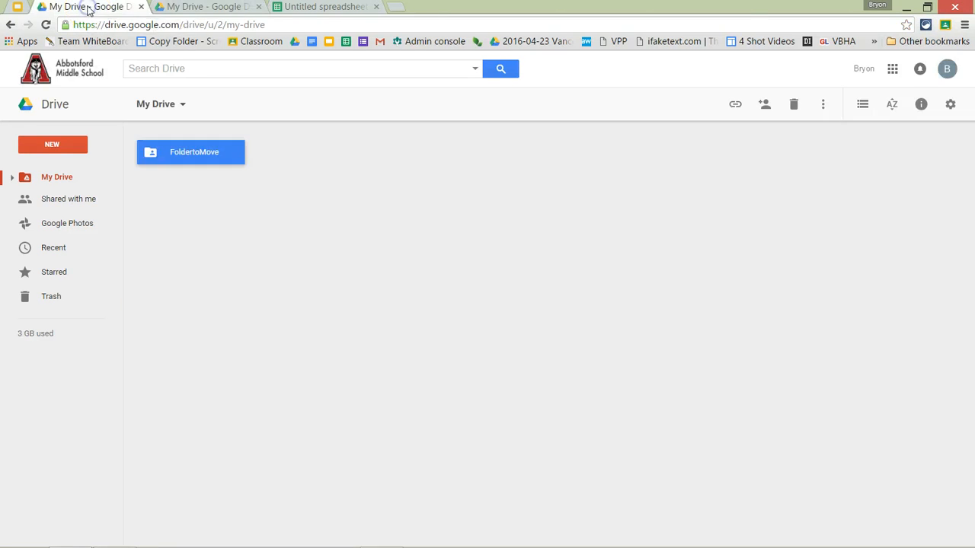
- Remove the Learn34 account's access to FoldertoMove in Advanced sharing and save the change
right_click(197, 152)
left_click(248, 200)
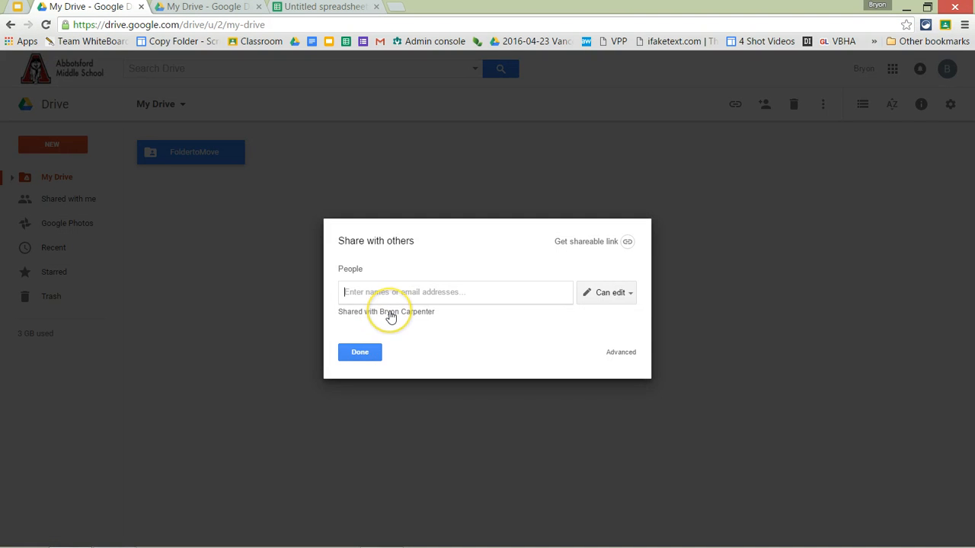
left_click(391, 317)
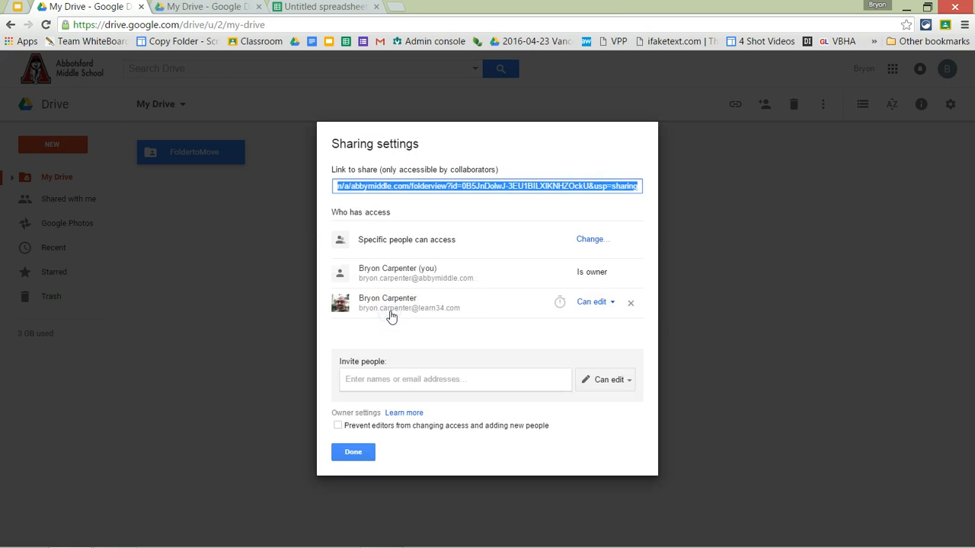
left_click(630, 303)
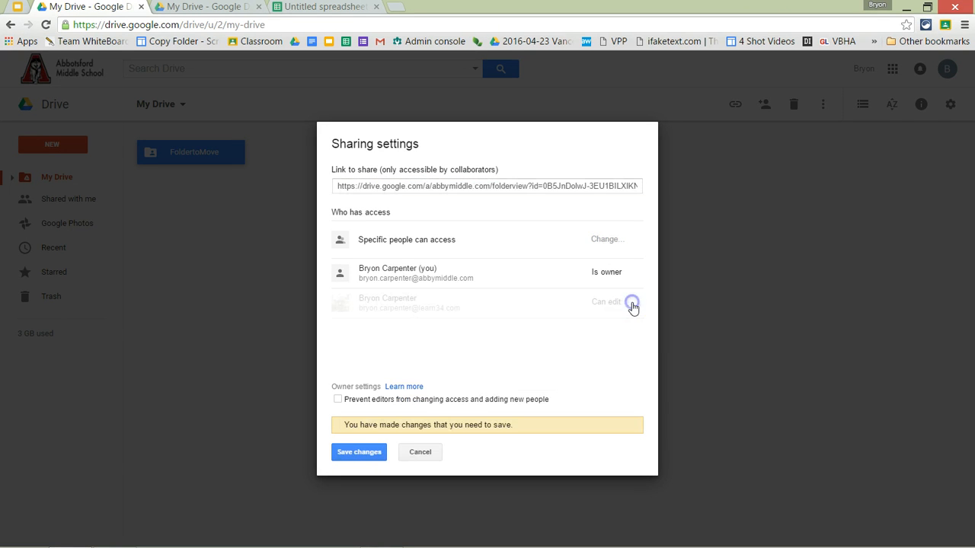
left_click(373, 453)
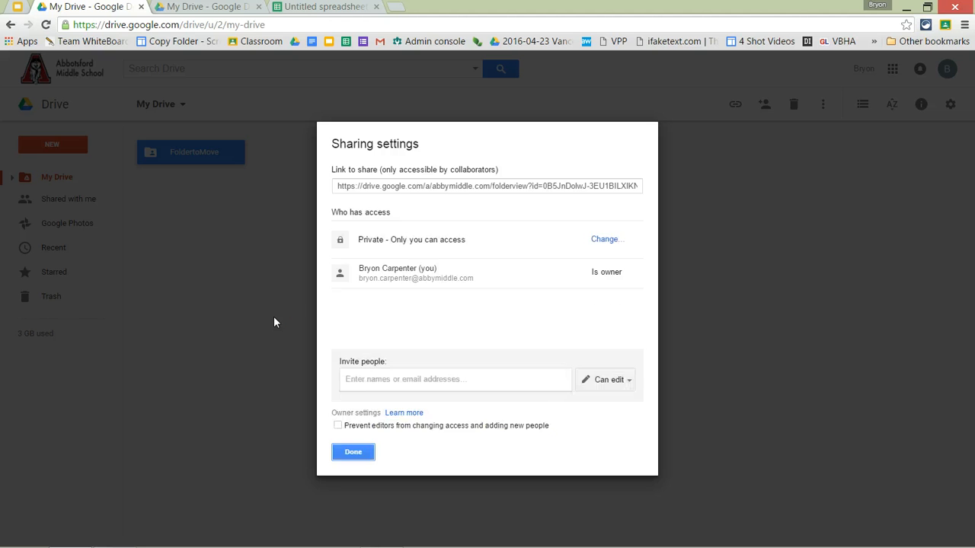
left_click(354, 455)
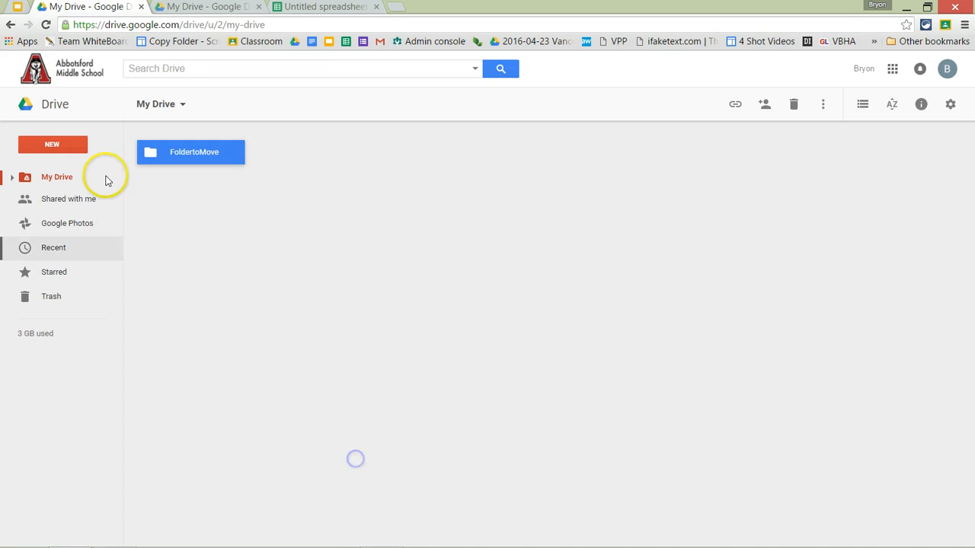
- Confirm FoldertoMove is gone from the Learn34 Drive, then bring up the tutorial presentation
left_click(193, 10)
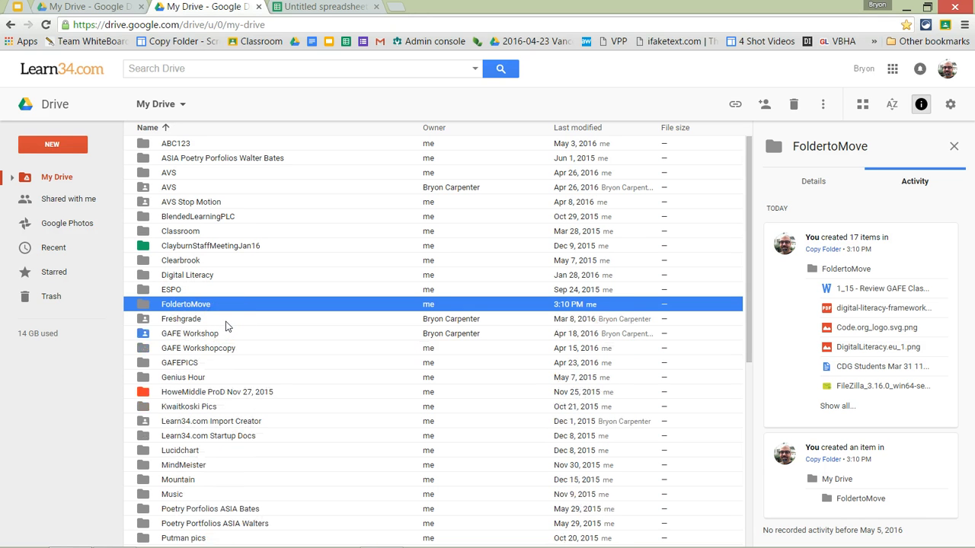
left_click(190, 305)
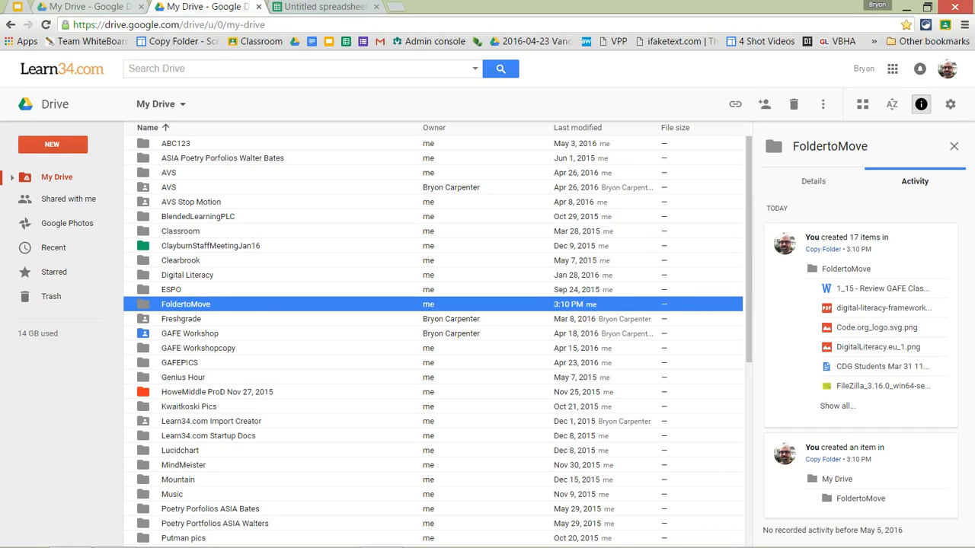
left_click(34, 7)
left_click(72, 93)
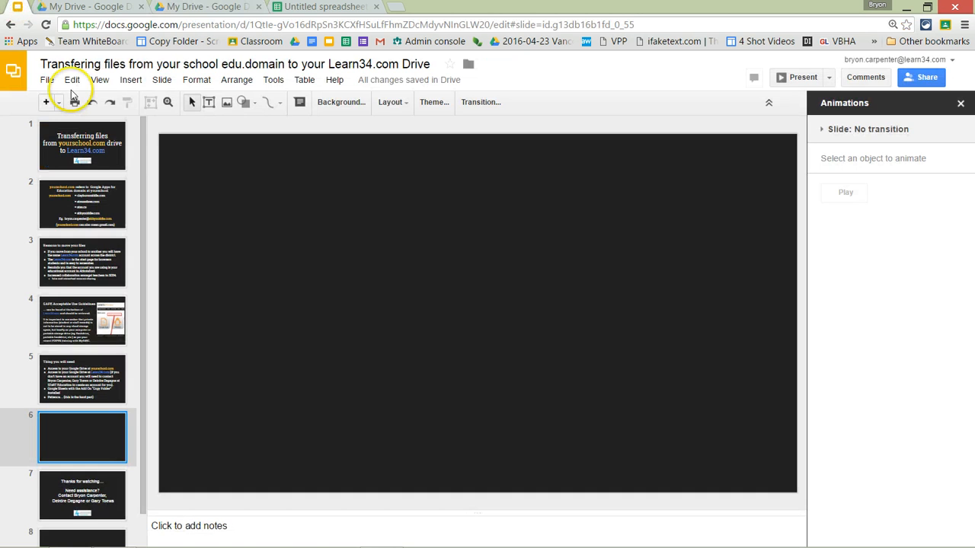
- Present the slideshow full screen and advance through the 'Thanks for watching' slide to the end
left_click(801, 77)
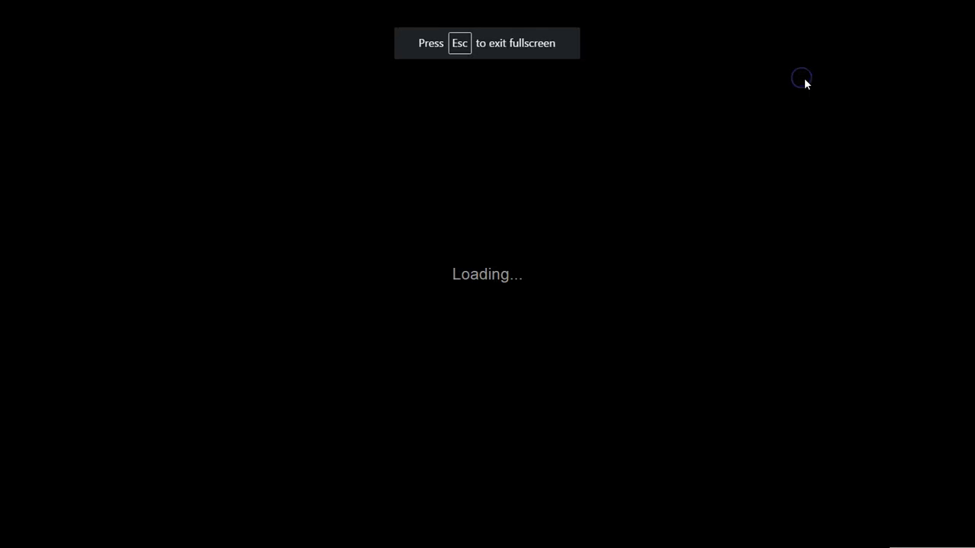
key("Right")
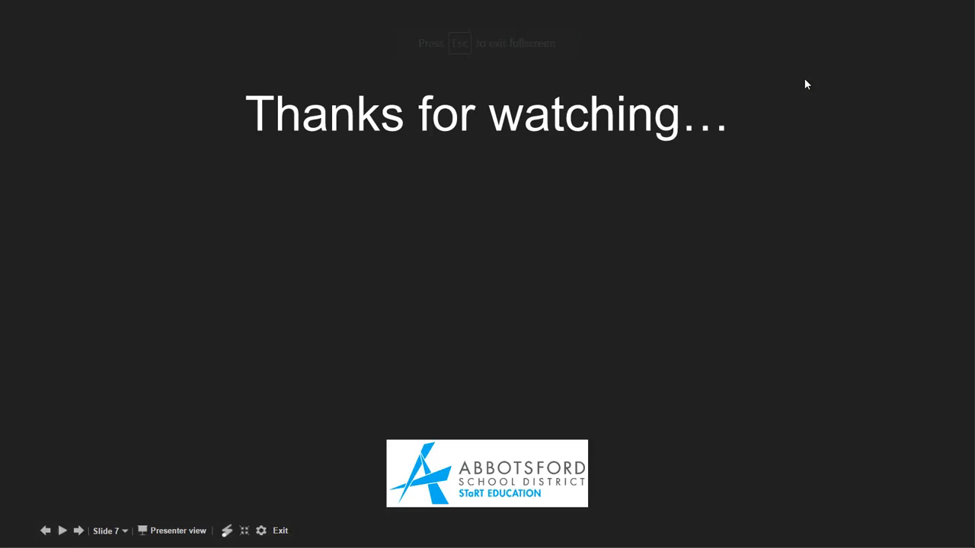
left_click(805, 80)
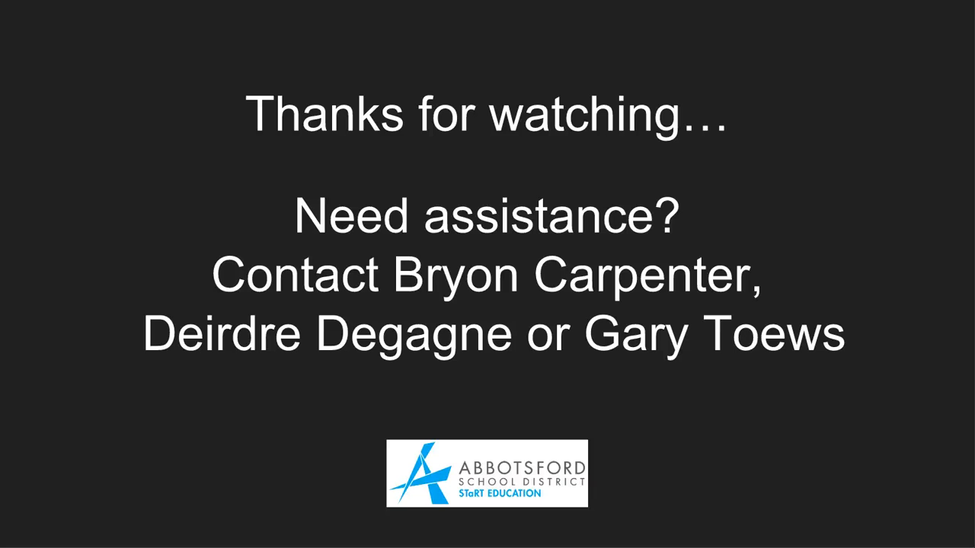
left_click(804, 79)
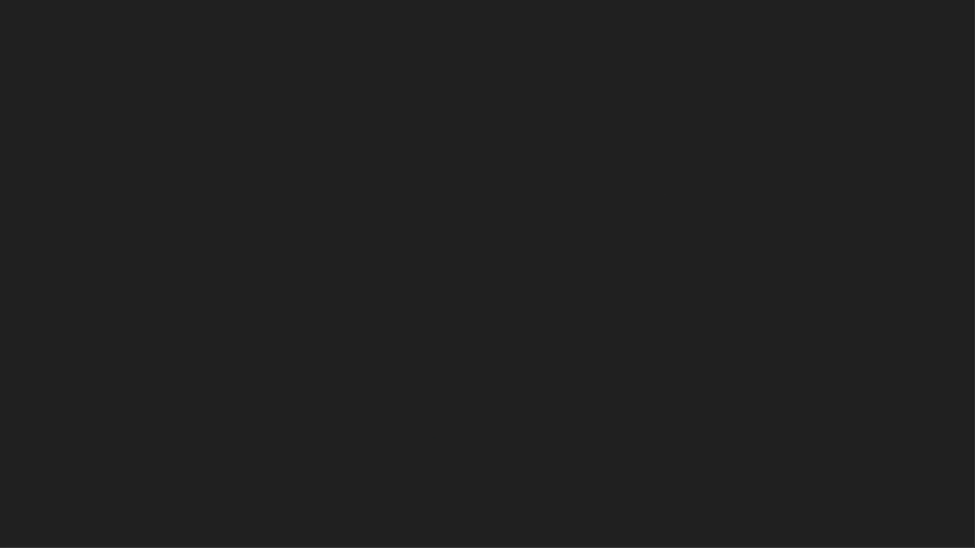